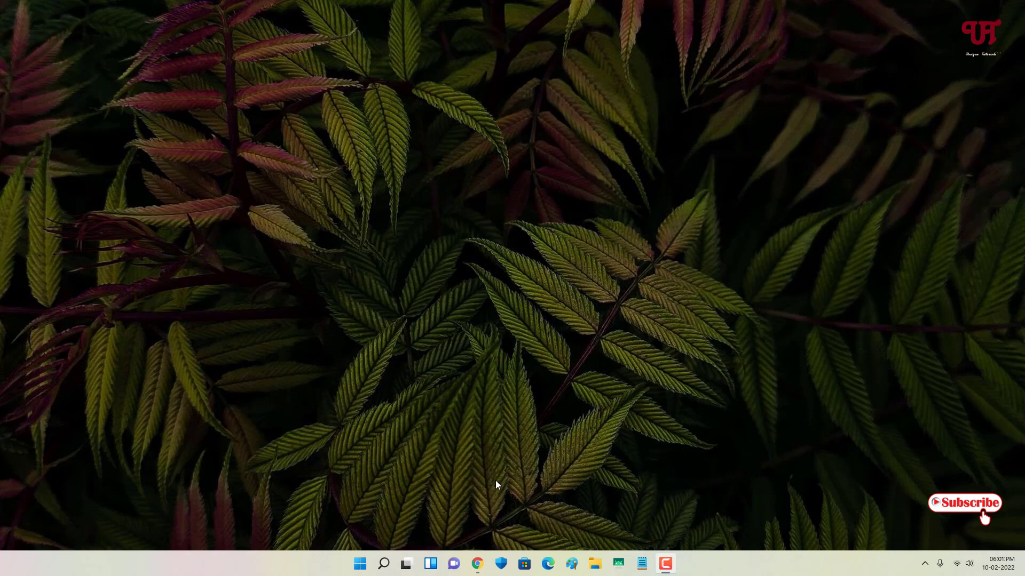
Step: Open Chrome and load the chrome://flags Experiments page from the address bar
{"action": "left_click", "coordinate": [479, 563]}
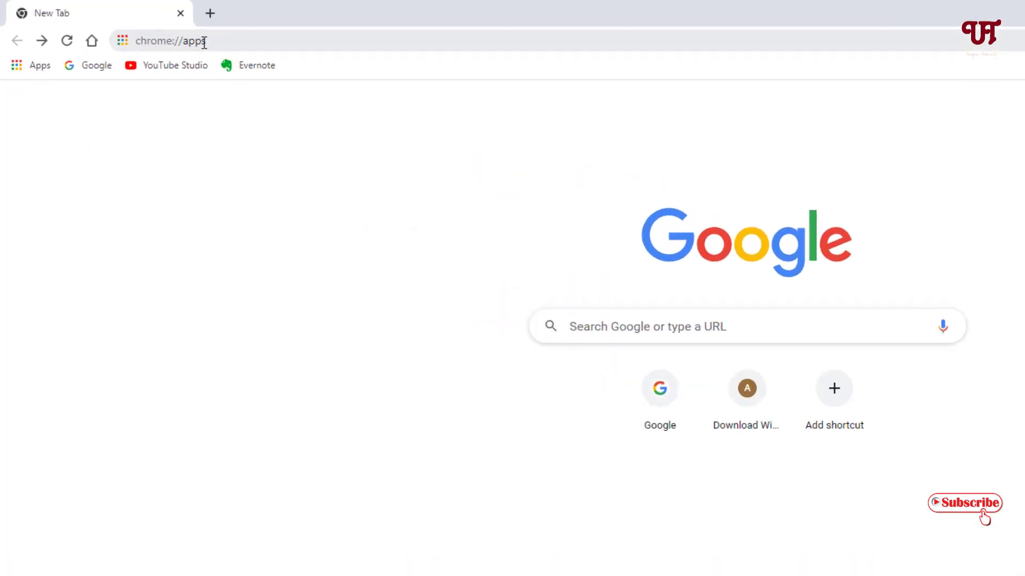
{"action": "left_click", "coordinate": [204, 41]}
{"action": "left_click", "coordinate": [209, 40]}
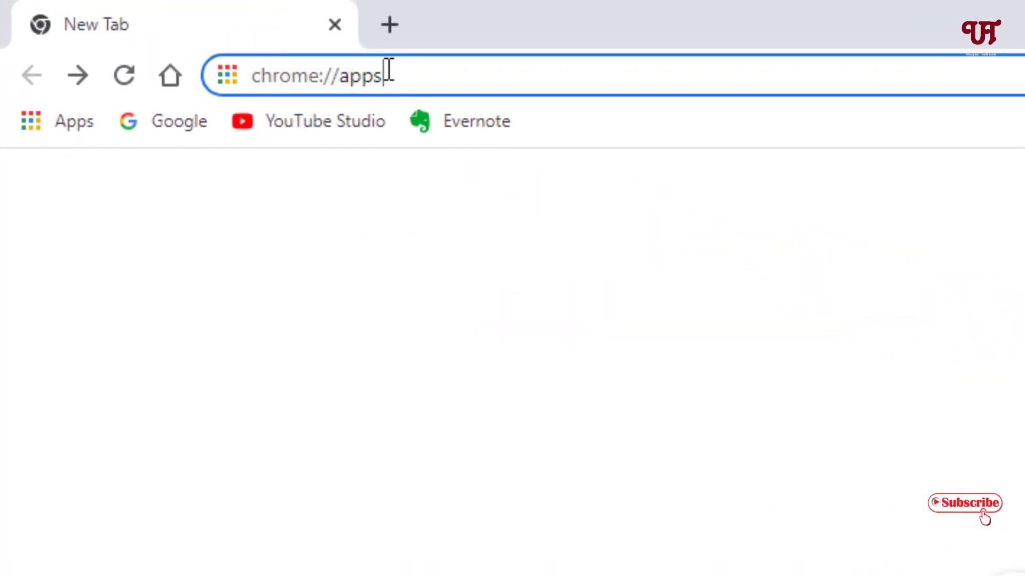
{"action": "key", "text": "BackSpace"}
{"action": "key", "text": "BackSpace"}
{"action": "key", "text": "BackSpace"}
{"action": "key", "text": "BackSpace"}
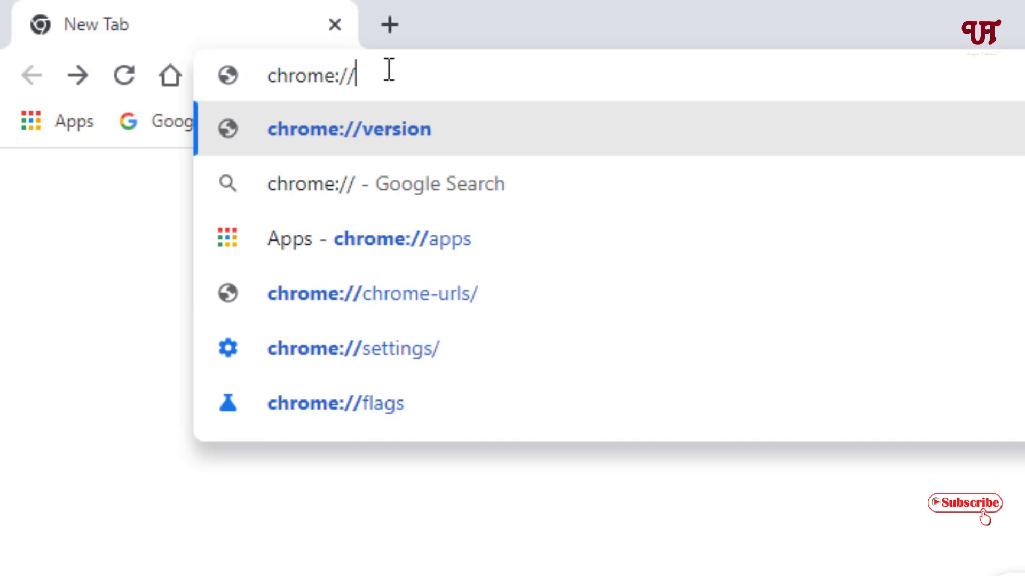
{"action": "type", "text": "fl"}
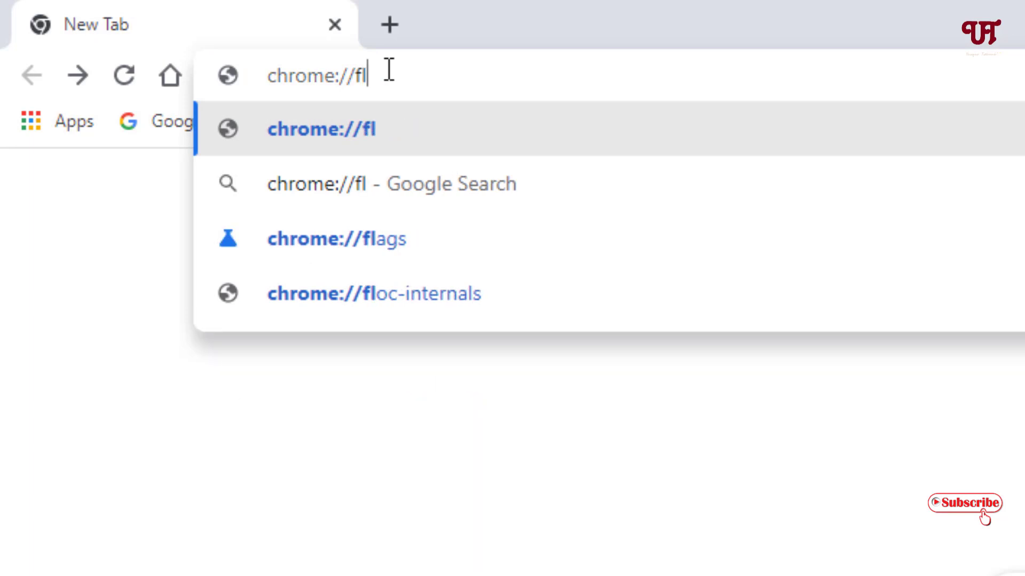
{"action": "type", "text": "ags"}
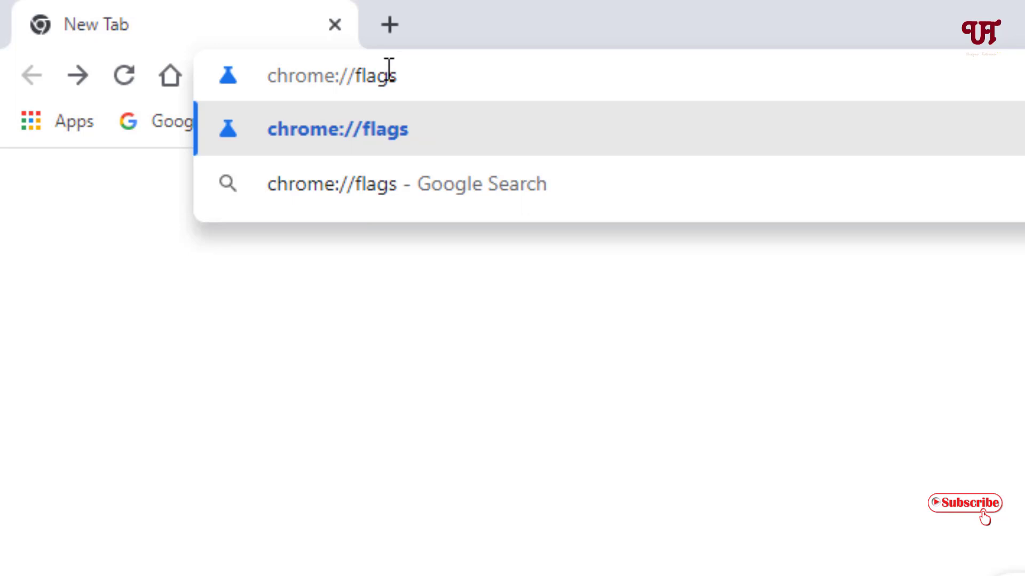
{"action": "left_click_drag", "start_coordinate": [408, 77], "coordinate": [256, 87]}
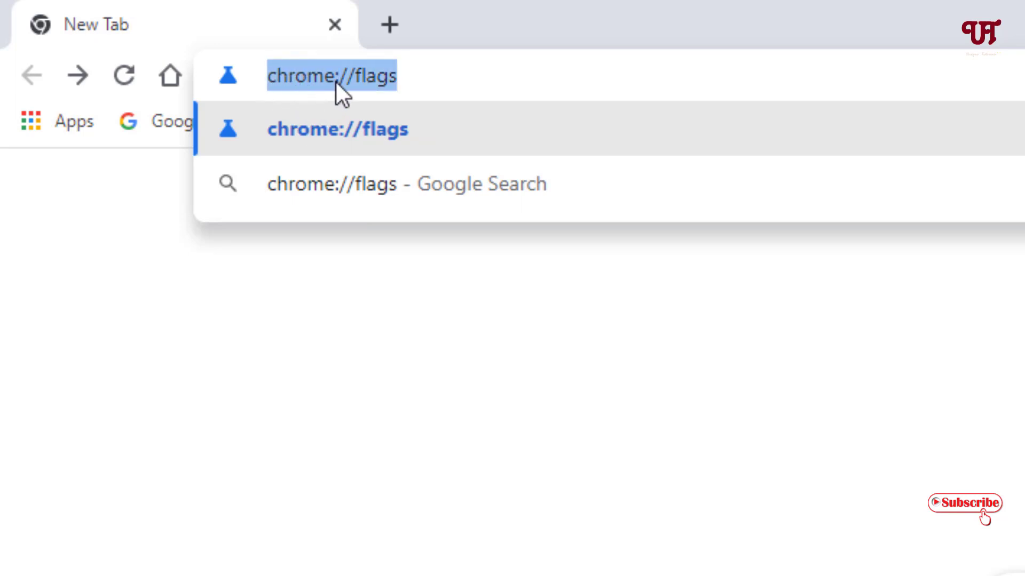
{"action": "left_click", "coordinate": [419, 81]}
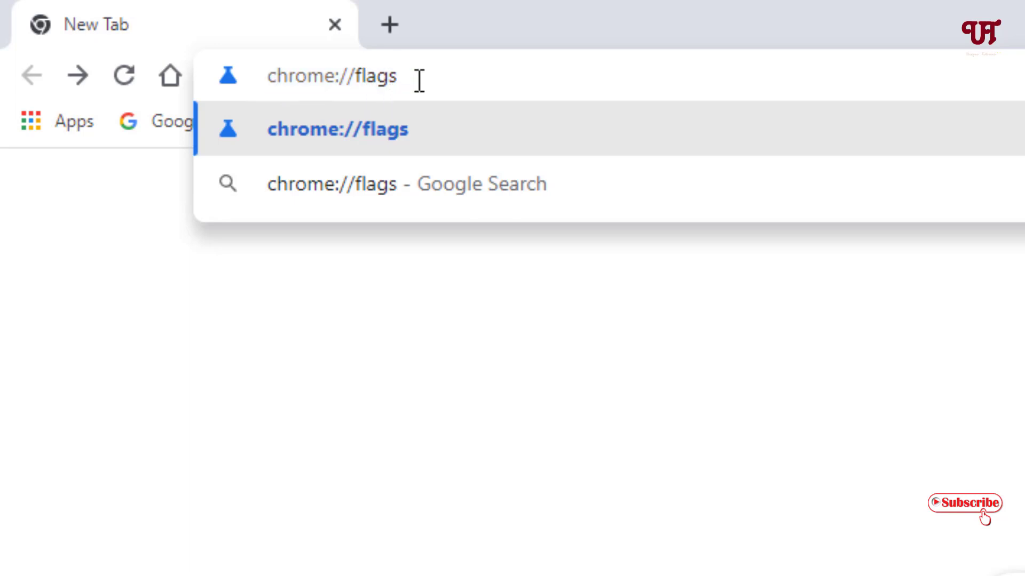
{"action": "key", "text": "Return"}
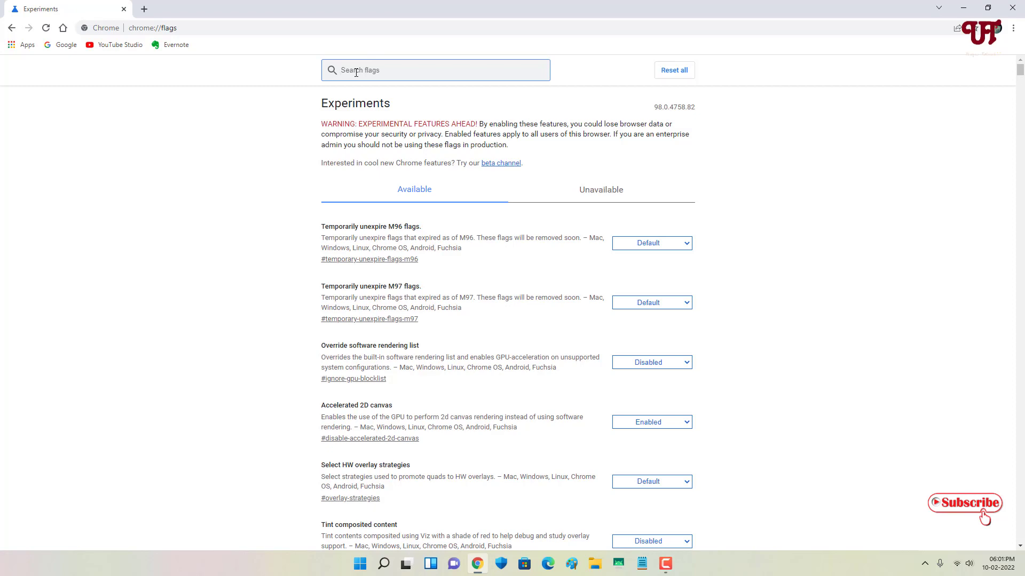
Step: Filter the flags by 'dark' and set Auto Dark Mode for Web Contents to Enabled
{"action": "type", "text": "dark"}
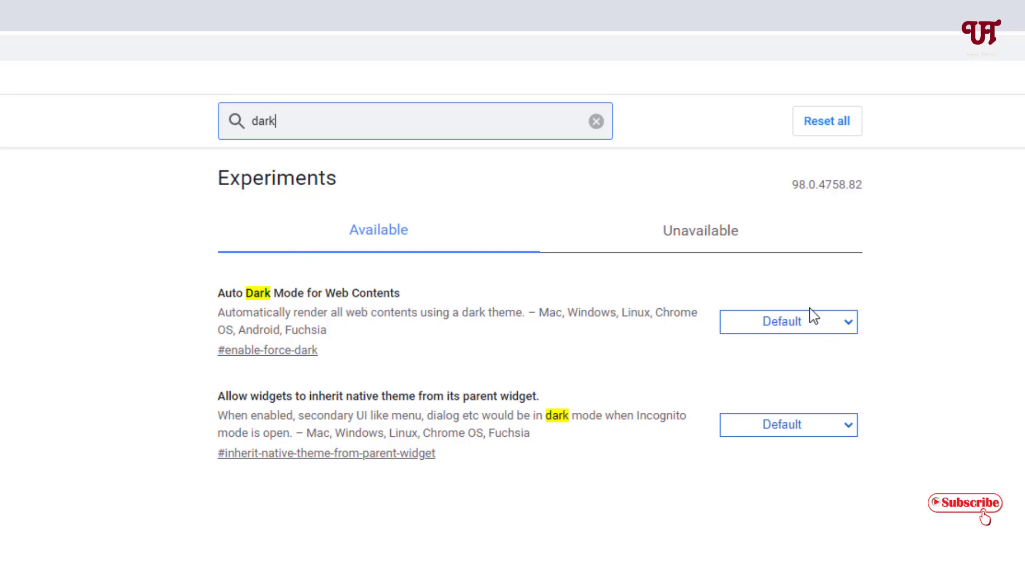
{"action": "left_click", "coordinate": [788, 334]}
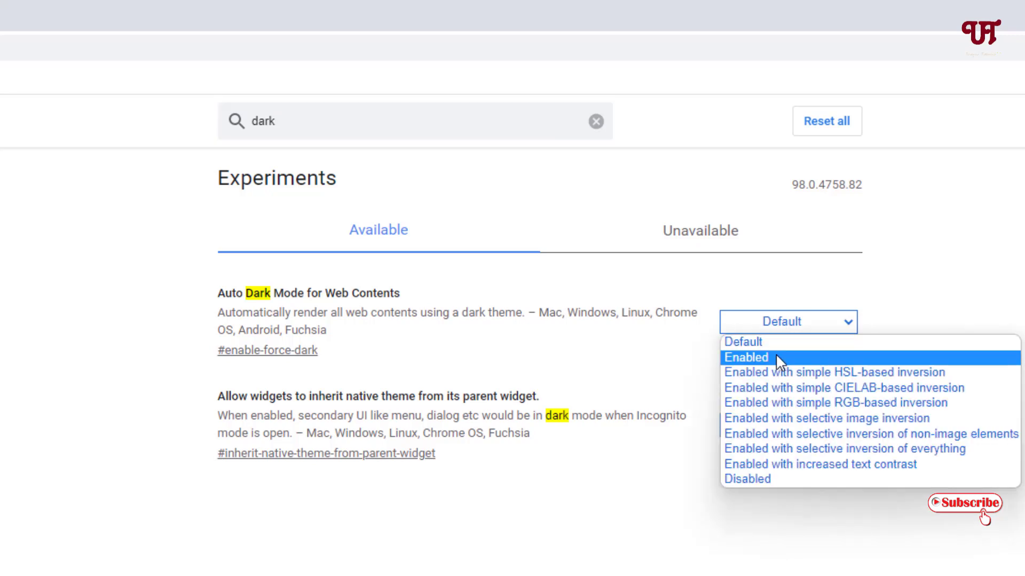
{"action": "left_click", "coordinate": [776, 357]}
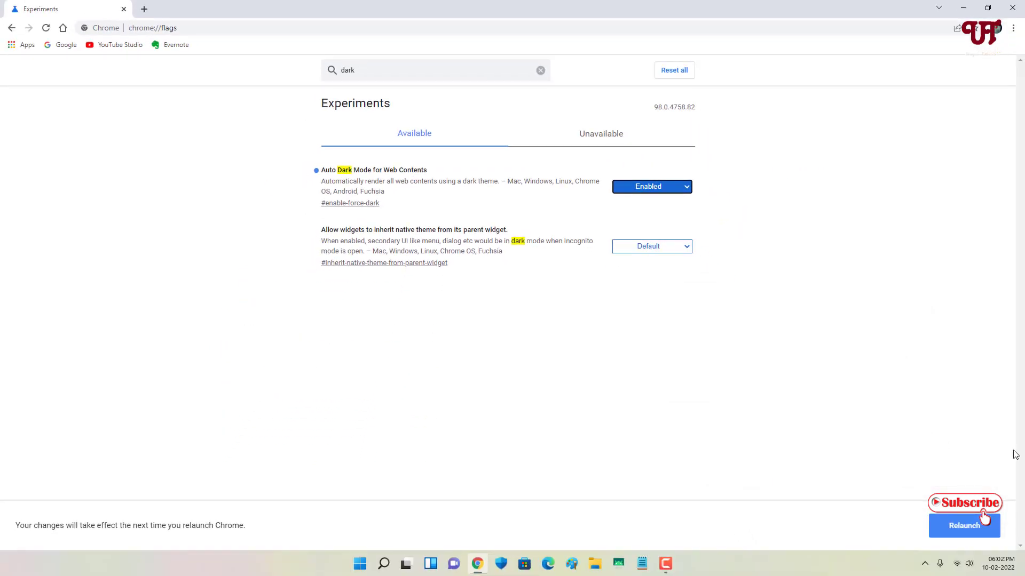
Step: Relaunch Chrome and check that the flags page now renders in dark colours
{"action": "left_click", "coordinate": [961, 530]}
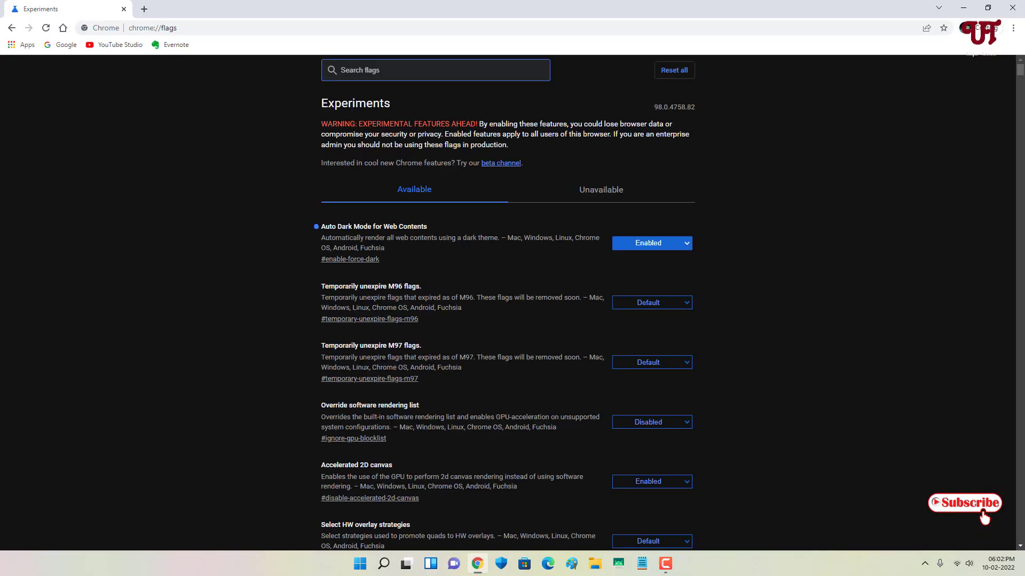
{"action": "scroll", "coordinate": [631, 337], "scroll_direction": "down", "scroll_amount": 4}
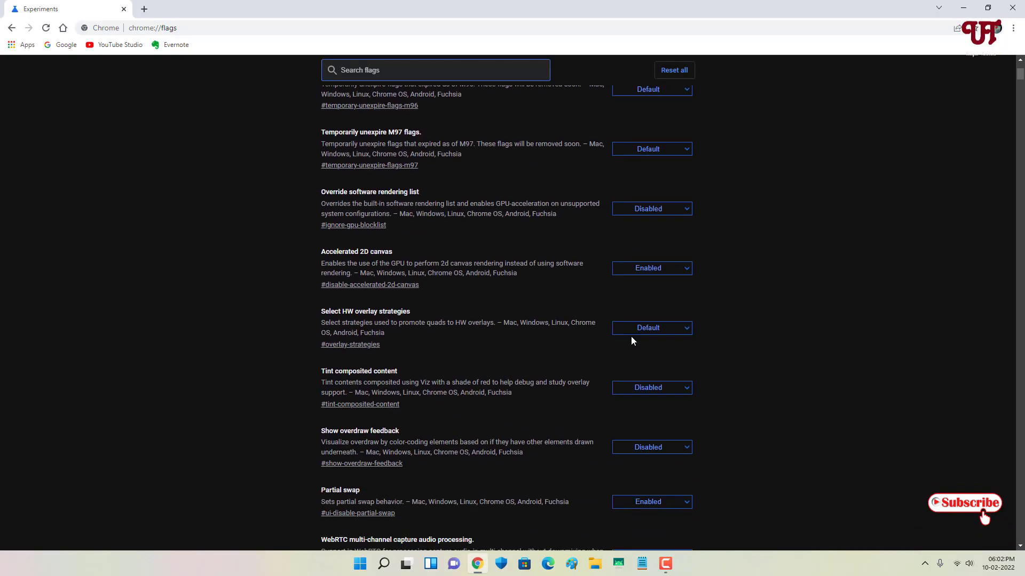
{"action": "scroll", "coordinate": [632, 337], "scroll_direction": "up", "scroll_amount": 4}
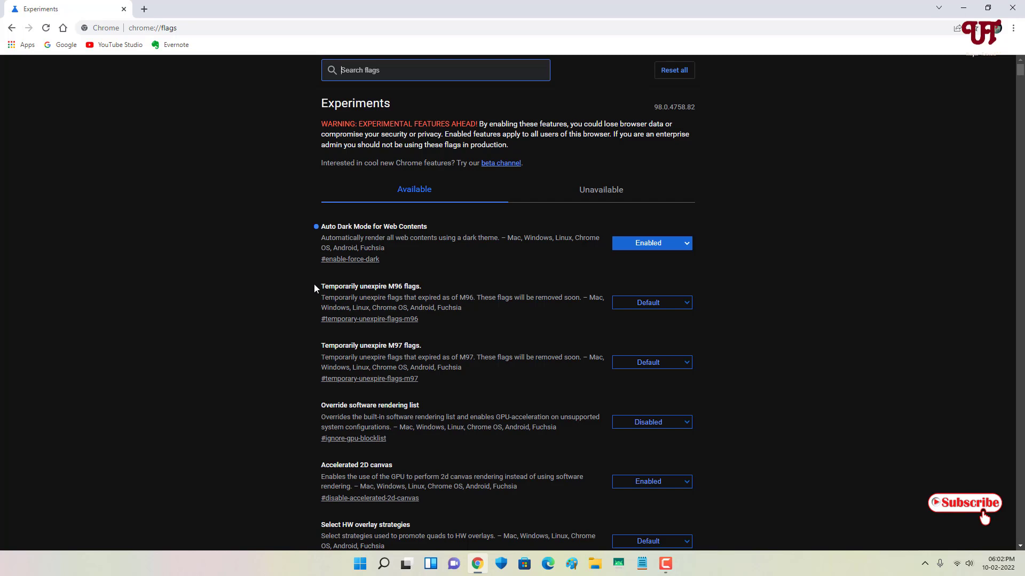
{"action": "left_click", "coordinate": [65, 46]}
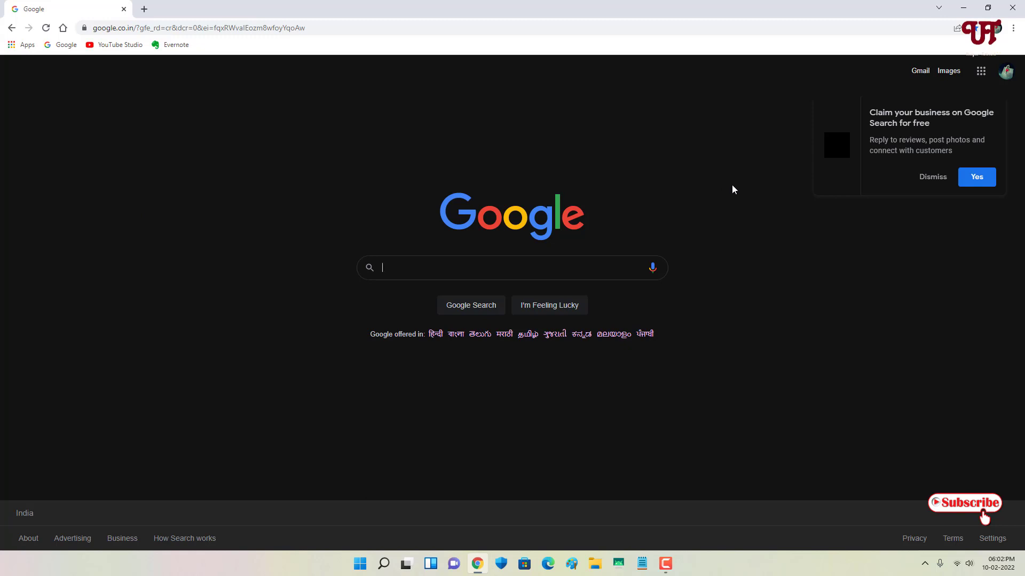
{"action": "left_click", "coordinate": [933, 183]}
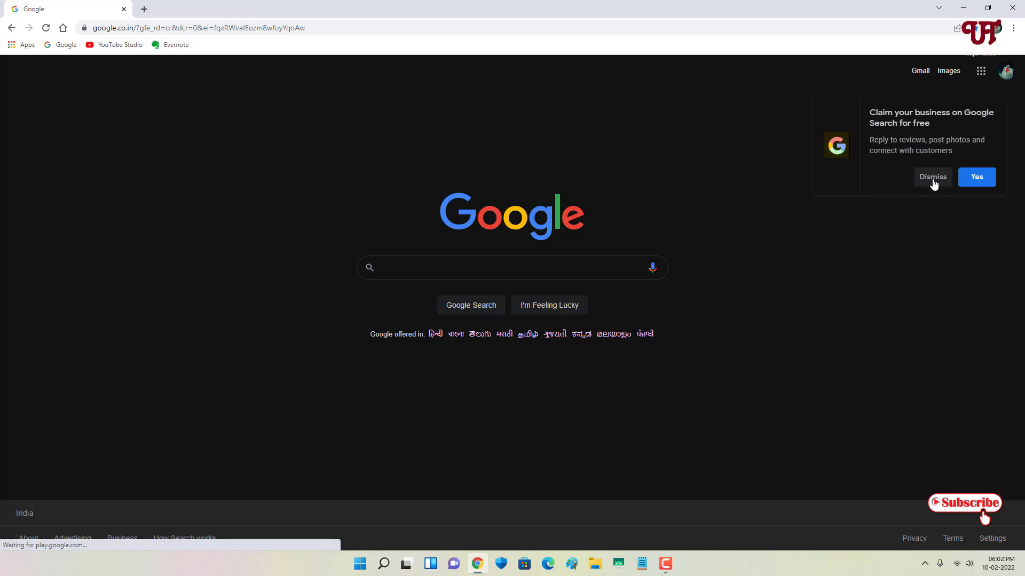
{"action": "left_click", "coordinate": [955, 72]}
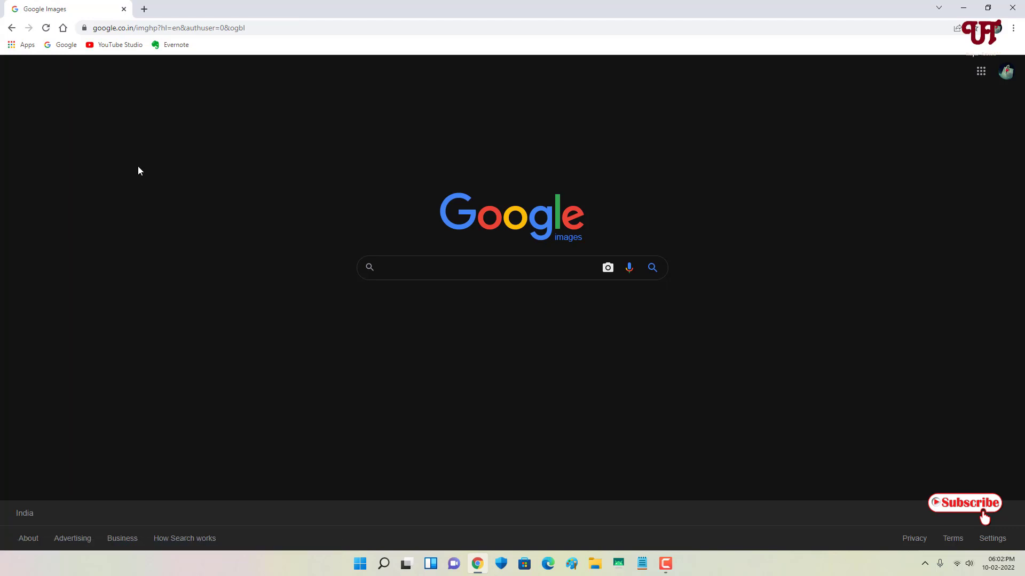
{"action": "left_click", "coordinate": [22, 47]}
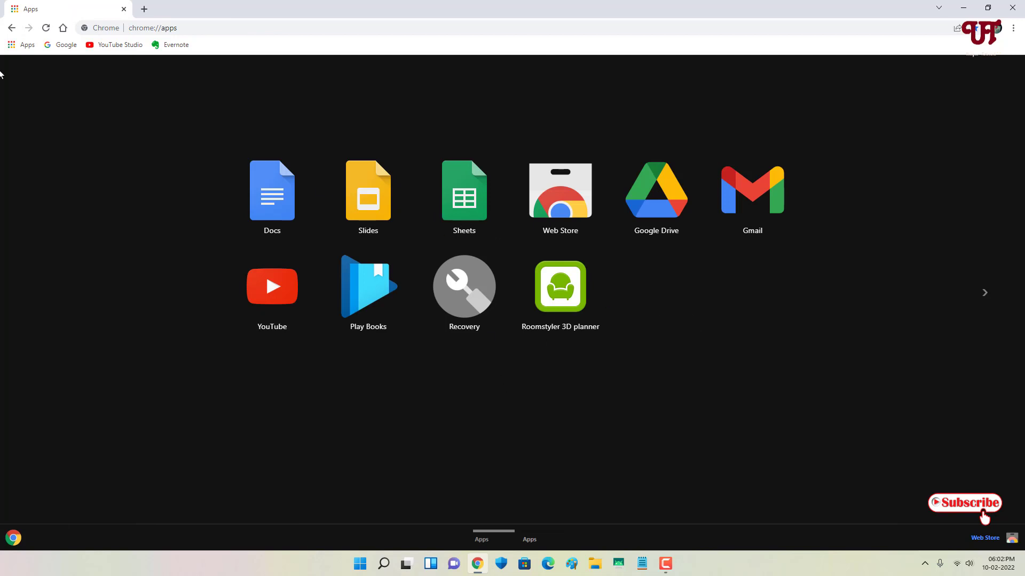
{"action": "left_click", "coordinate": [11, 28]}
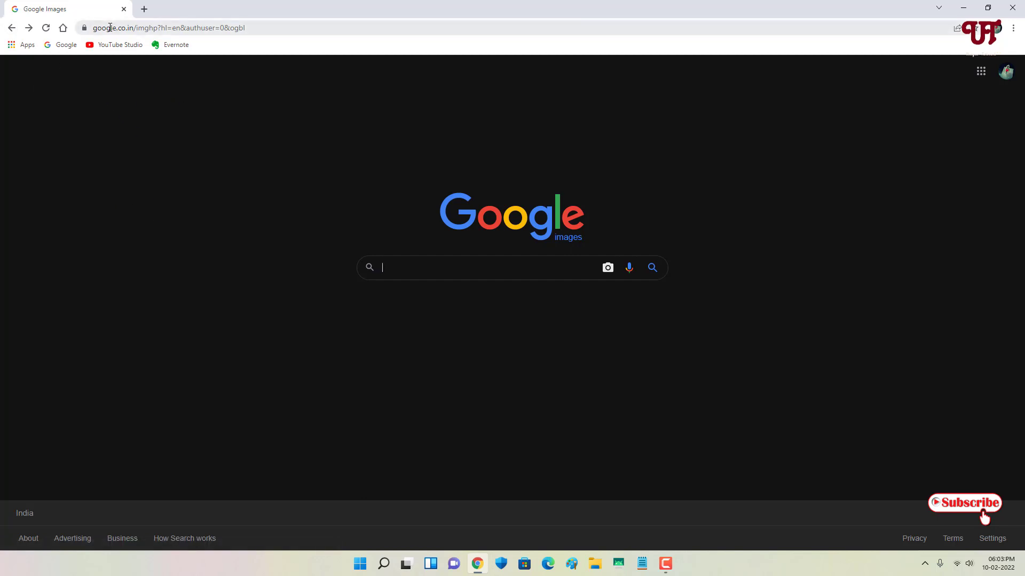
{"action": "left_click", "coordinate": [13, 29]}
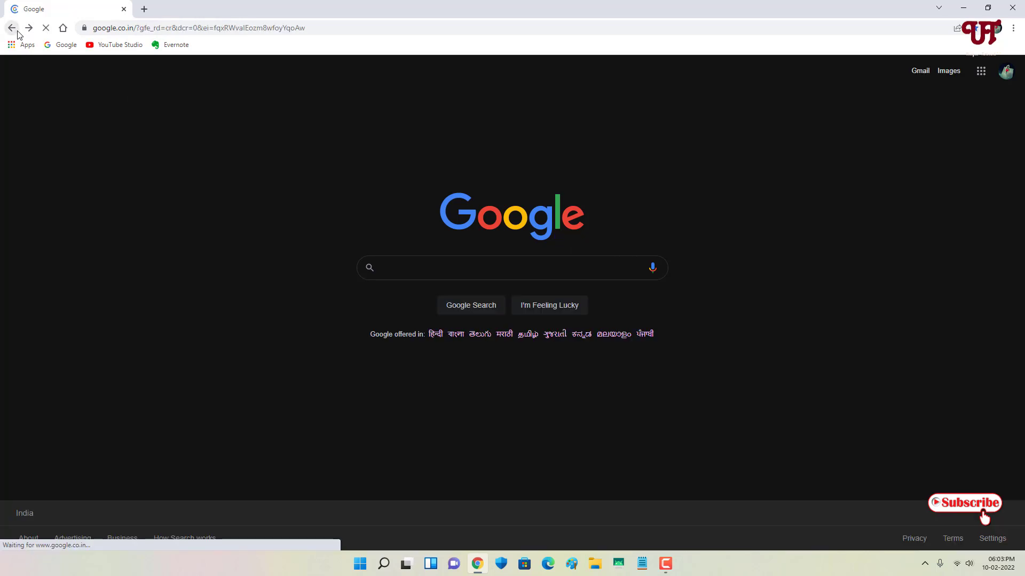
{"action": "left_click", "coordinate": [13, 28]}
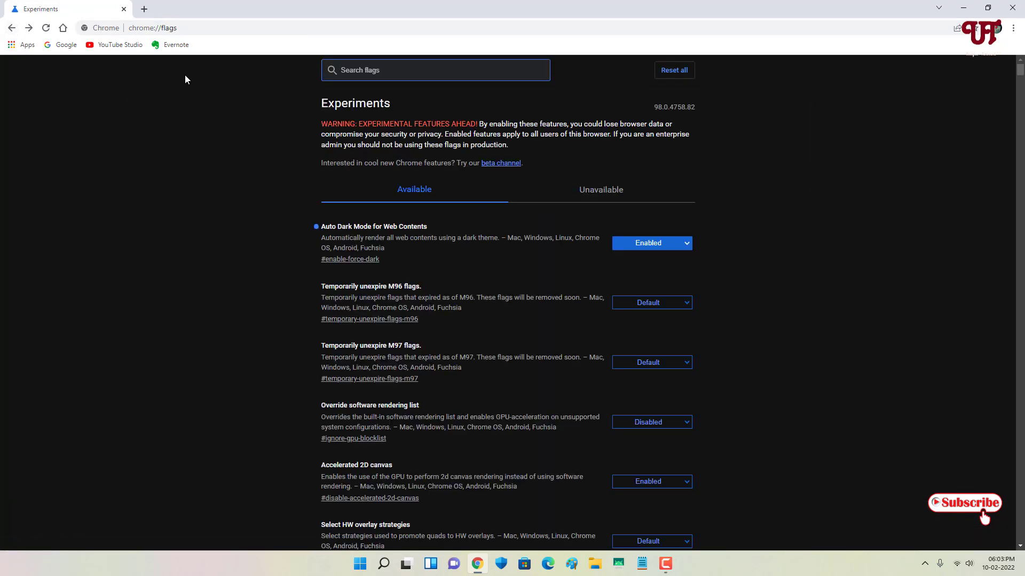
Step: Reset Auto Dark Mode for Web Contents to Default and relaunch Chrome
{"action": "left_click", "coordinate": [184, 28]}
{"action": "left_click_drag", "start_coordinate": [184, 28], "coordinate": [128, 28]}
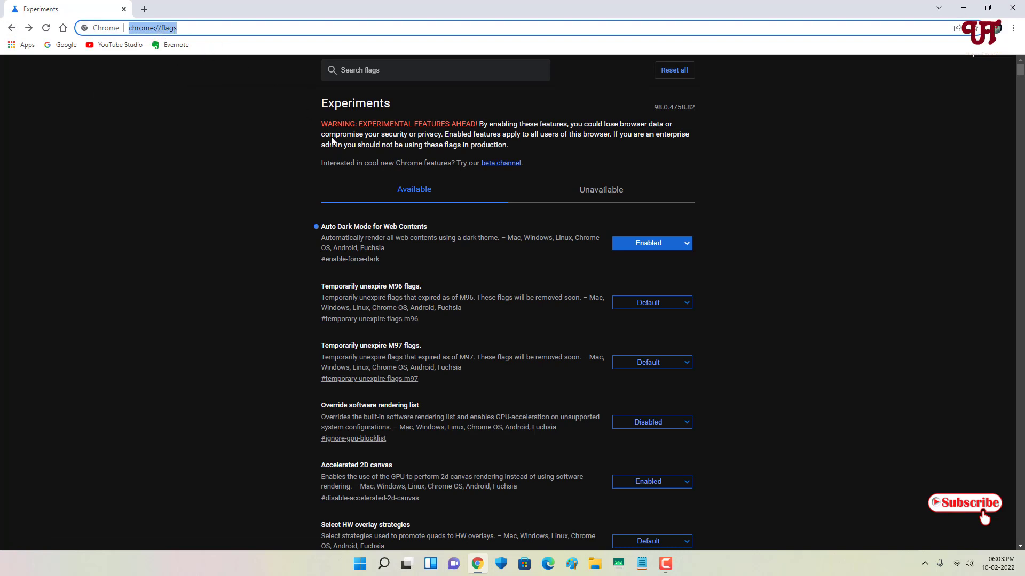
{"action": "left_click", "coordinate": [652, 242]}
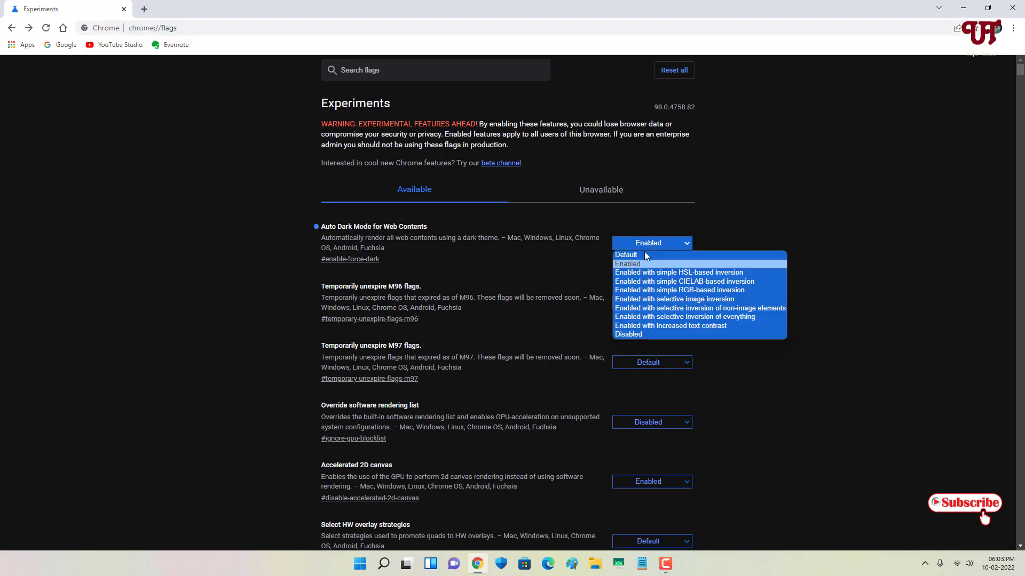
{"action": "left_click", "coordinate": [637, 255]}
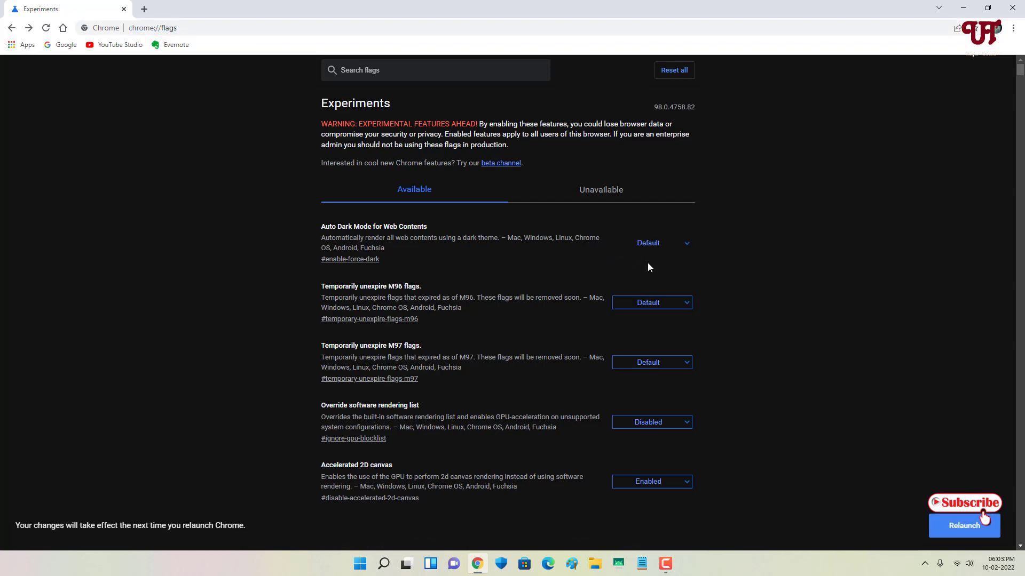
{"action": "left_click", "coordinate": [950, 527]}
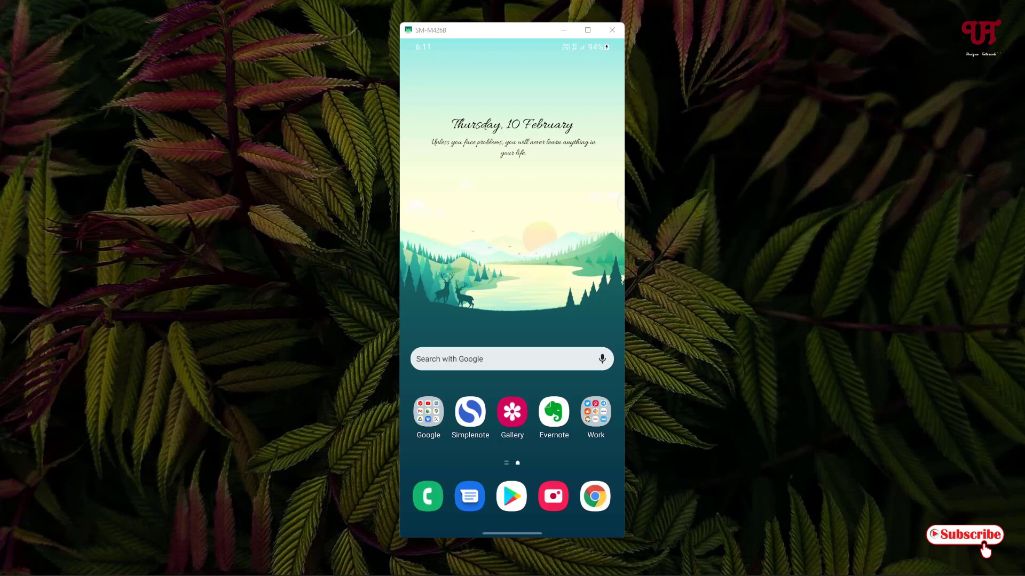
Step: Open Chrome on the phone, load chrome://flags and search the flags for 'Dark'
{"action": "left_click", "coordinate": [595, 496]}
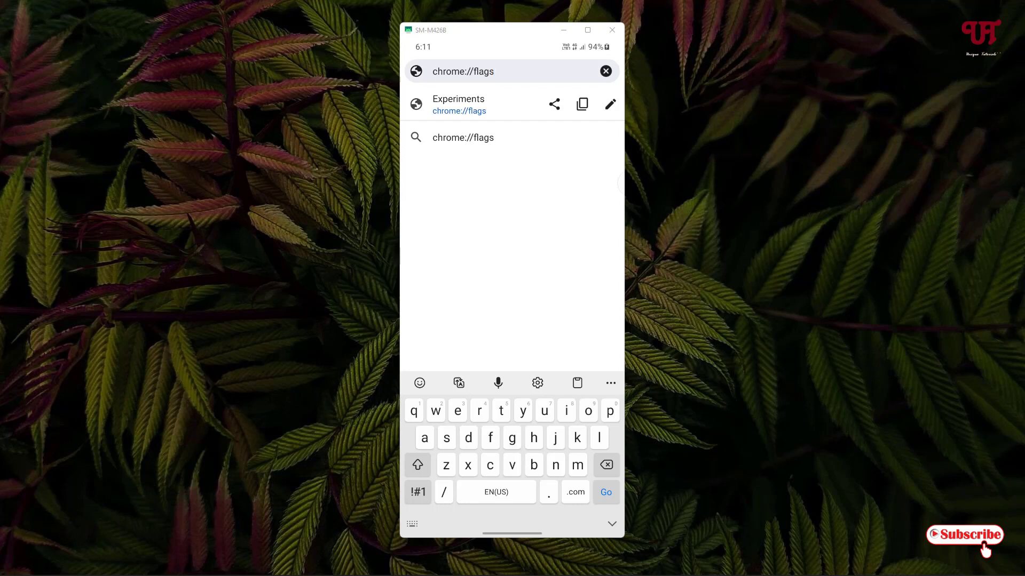
{"action": "key", "text": "Return"}
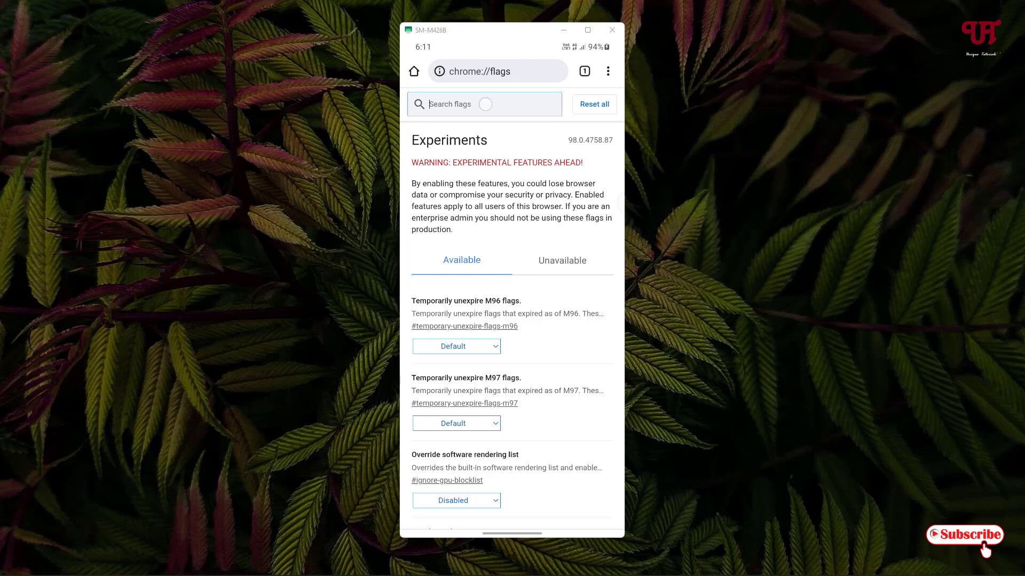
{"action": "type", "text": "Dark"}
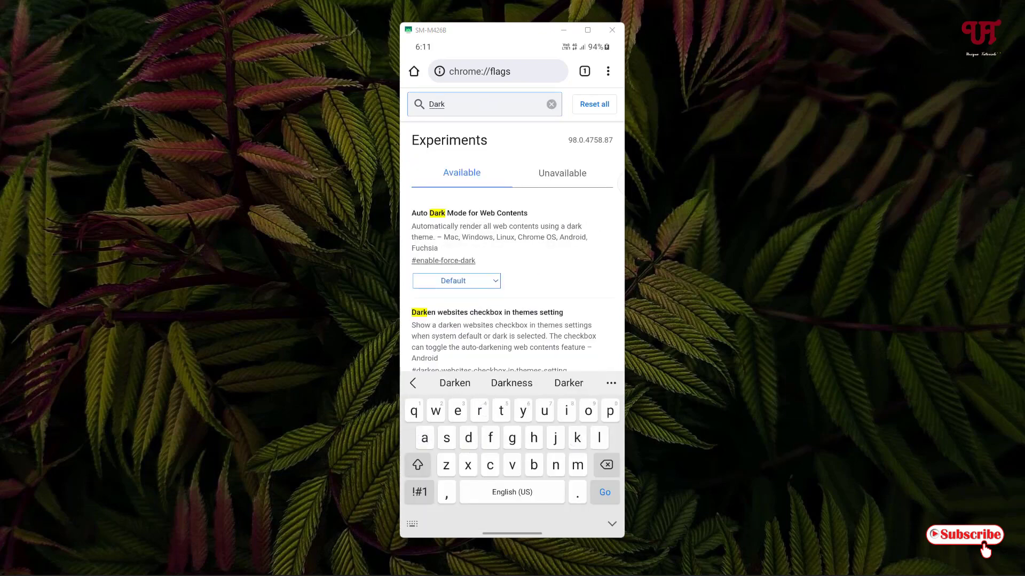
Step: Set Auto Dark Mode for Web Contents to Enabled and relaunch Chrome
{"action": "scroll", "coordinate": [548, 208], "scroll_direction": "down", "scroll_amount": 2}
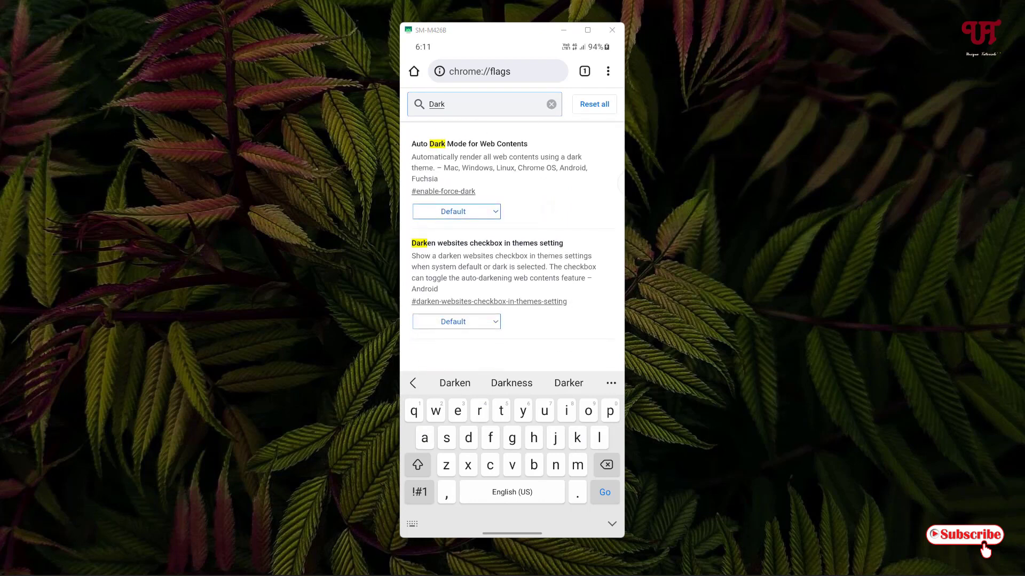
{"action": "scroll", "coordinate": [548, 208], "scroll_direction": "up", "scroll_amount": 2}
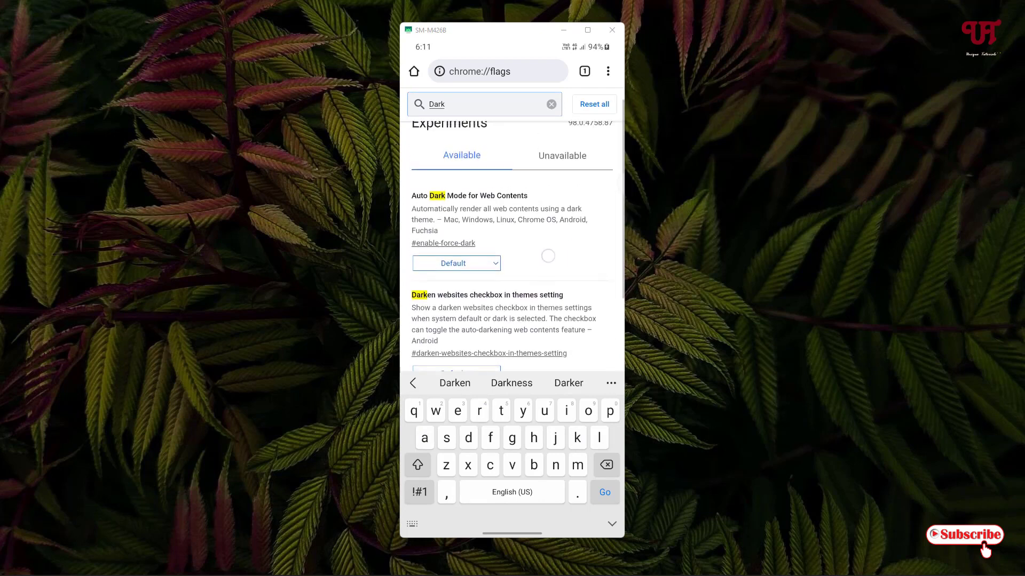
{"action": "scroll", "coordinate": [512, 245], "scroll_direction": "up", "scroll_amount": 1}
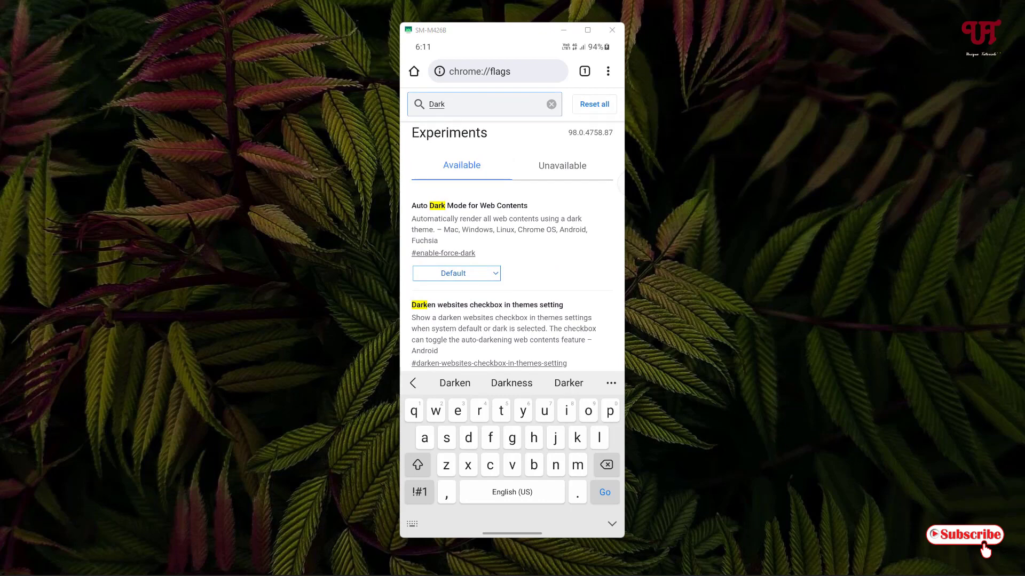
{"action": "left_click", "coordinate": [456, 274]}
{"action": "left_click", "coordinate": [438, 154]}
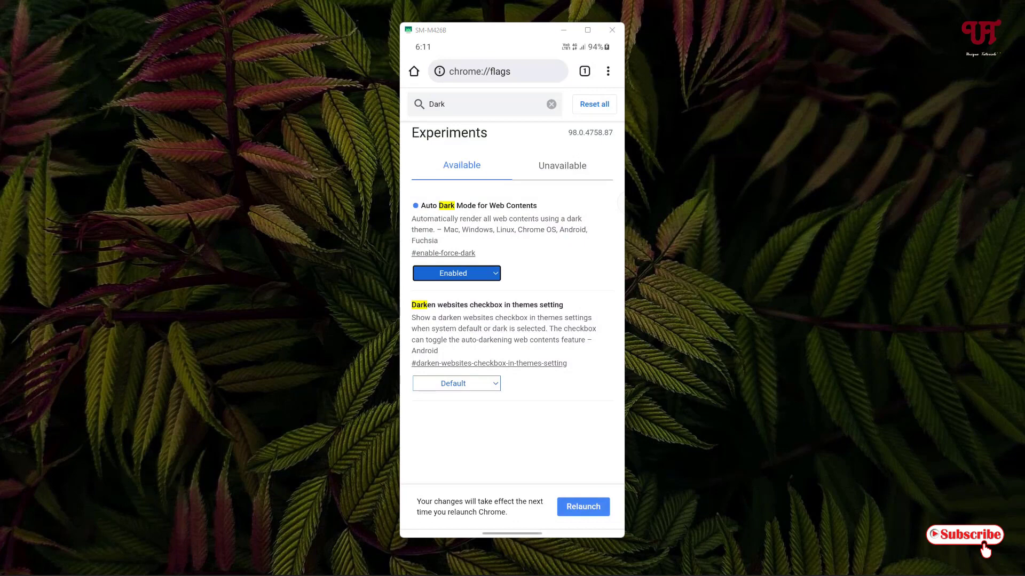
{"action": "left_click", "coordinate": [583, 507]}
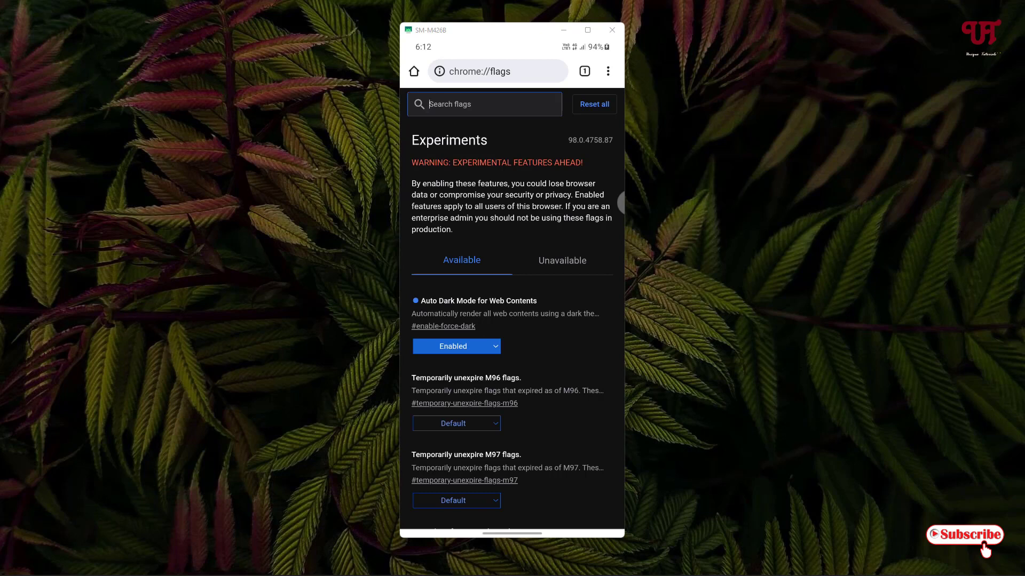
{"action": "left_click_drag", "start_coordinate": [563, 45], "coordinate": [562, 352]}
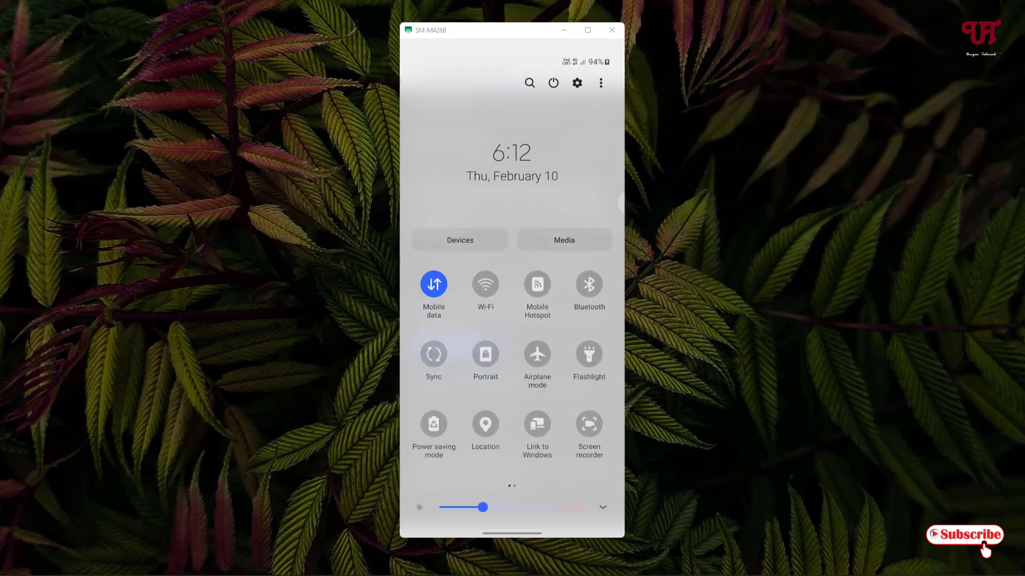
{"action": "scroll", "coordinate": [511, 363], "scroll_direction": "right", "scroll_amount": 1}
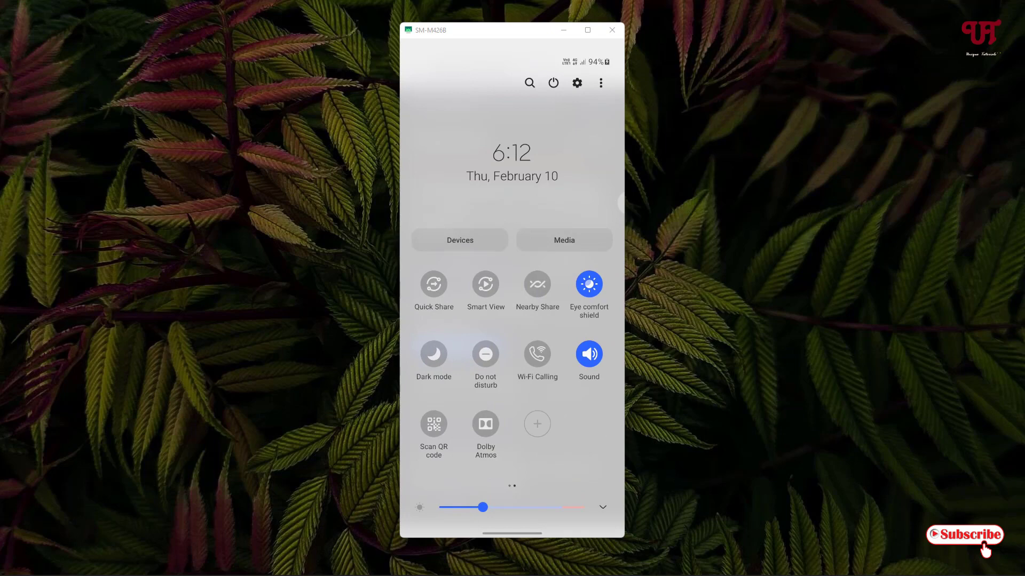
{"action": "left_click_drag", "start_coordinate": [579, 477], "coordinate": [560, 366]}
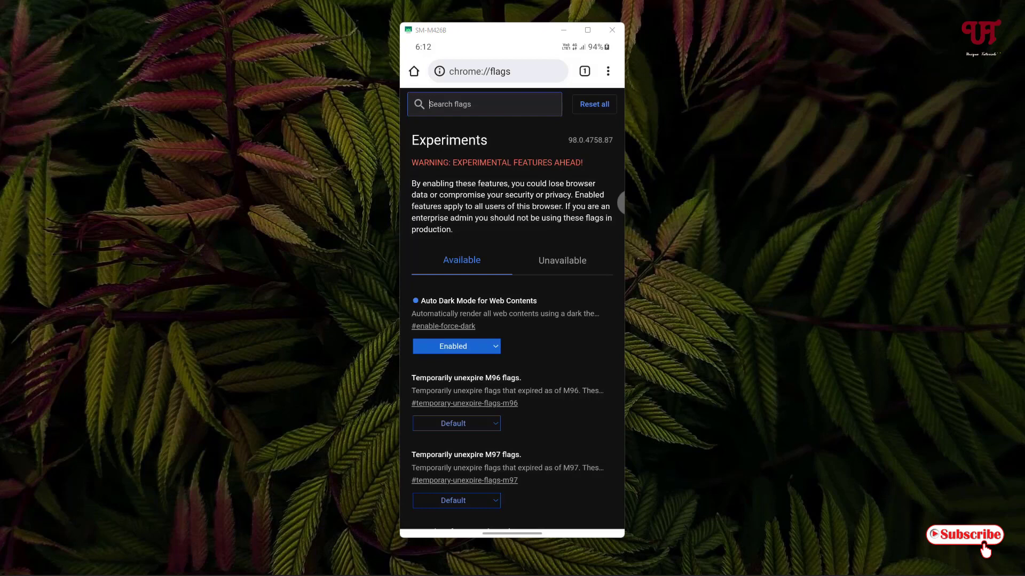
Step: Reset Auto Dark Mode for Web Contents to Default and relaunch Chrome
{"action": "left_click", "coordinate": [491, 347]}
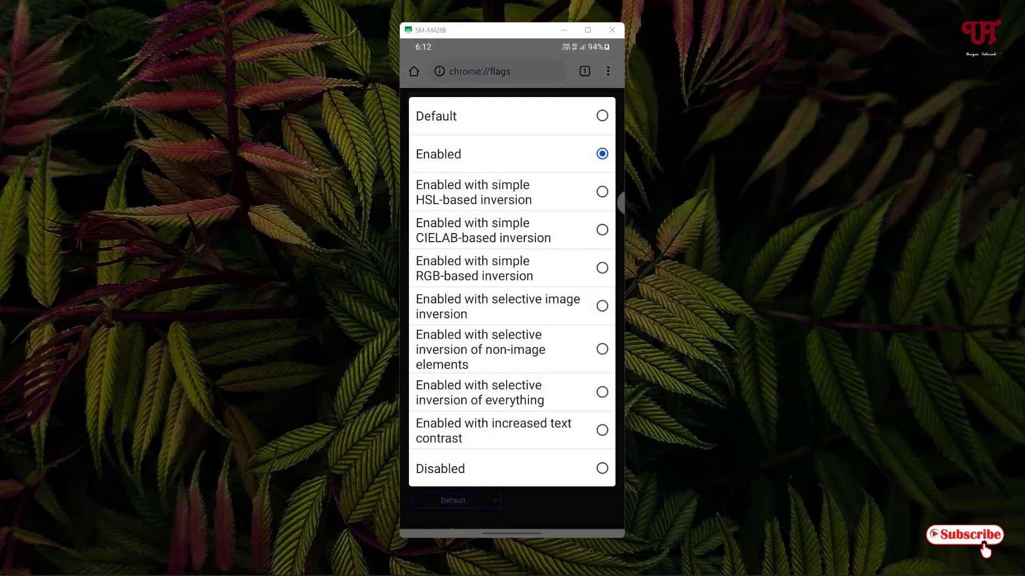
{"action": "left_click", "coordinate": [602, 116]}
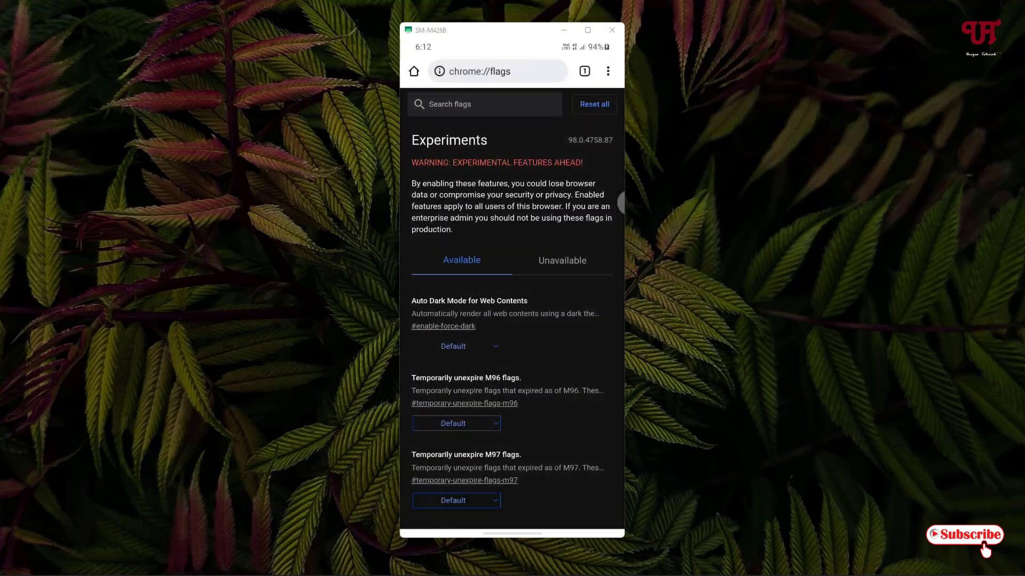
{"action": "left_click", "coordinate": [583, 507]}
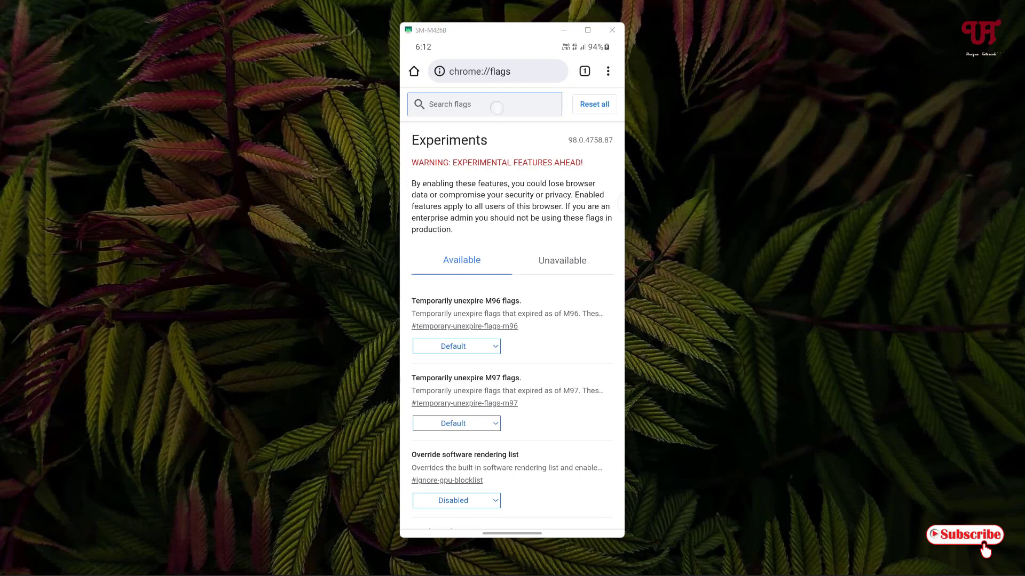
Step: Search 'Dark', enable the Darken websites checkbox in themes setting flag, and relaunch
{"action": "left_click", "coordinate": [496, 108]}
{"action": "type", "text": "Dark"}
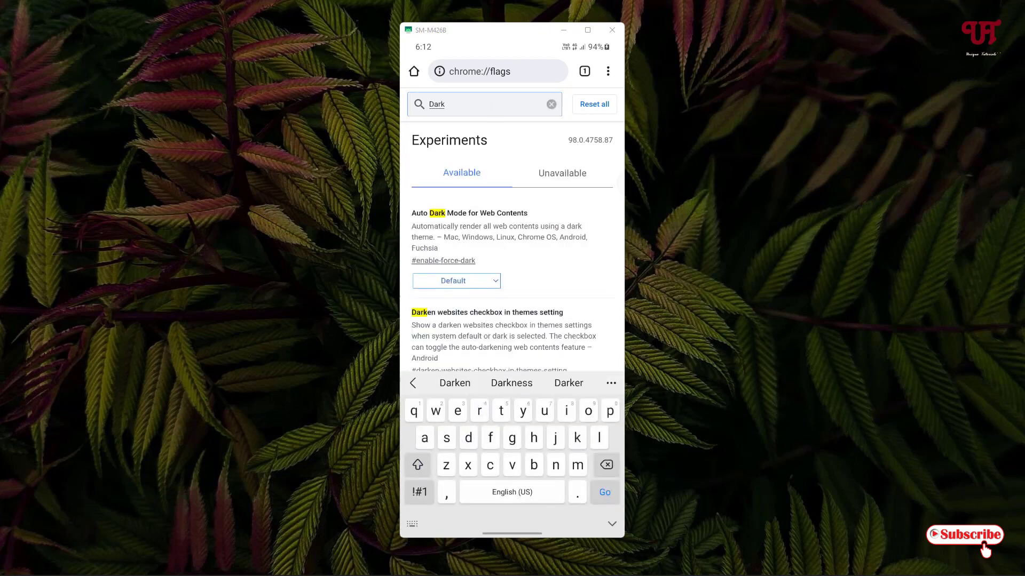
{"action": "left_click_drag", "start_coordinate": [556, 271], "coordinate": [555, 187]}
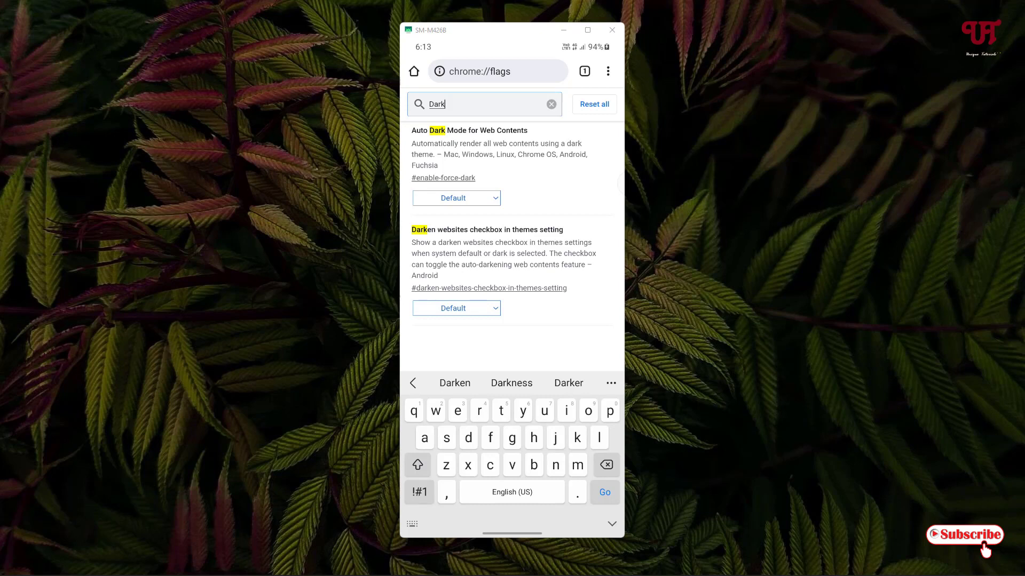
{"action": "left_click", "coordinate": [484, 308]}
{"action": "left_click", "coordinate": [588, 296]}
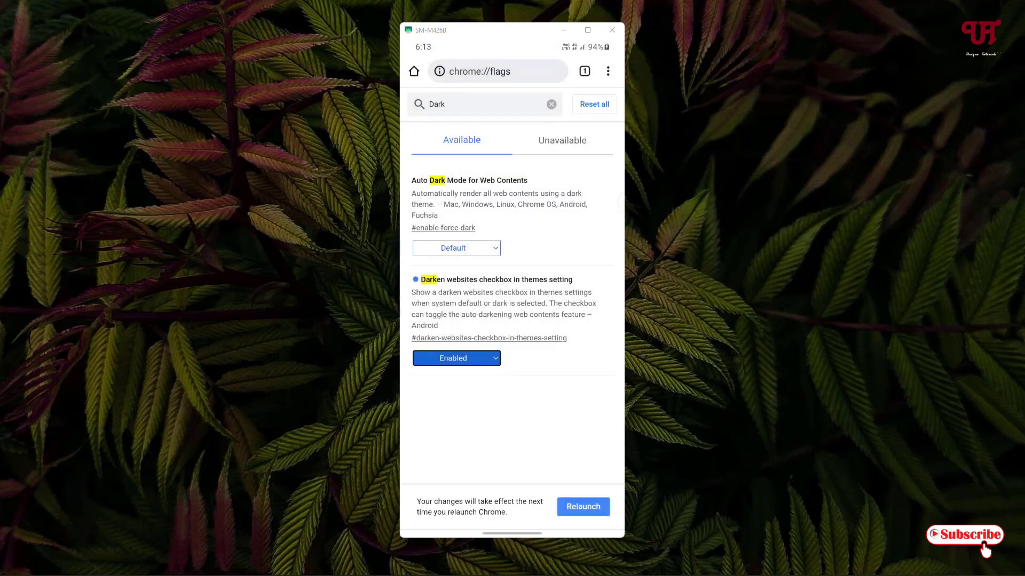
{"action": "left_click", "coordinate": [583, 507]}
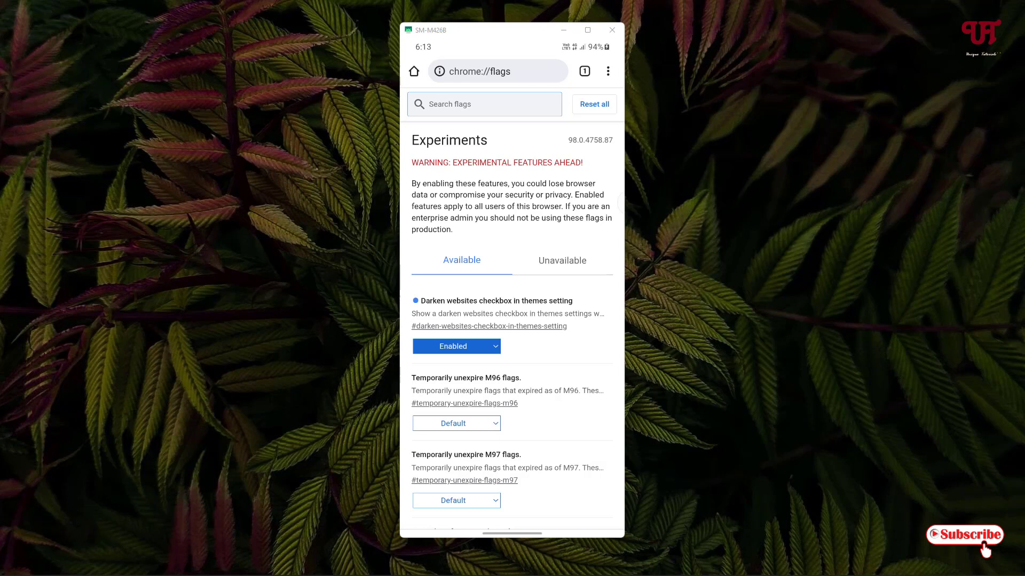
Step: Turn on Android system Dark mode from Quick Settings and return to Chrome
{"action": "left_click_drag", "start_coordinate": [512, 43], "coordinate": [511, 454]}
{"action": "left_click_drag", "start_coordinate": [570, 350], "coordinate": [459, 349]}
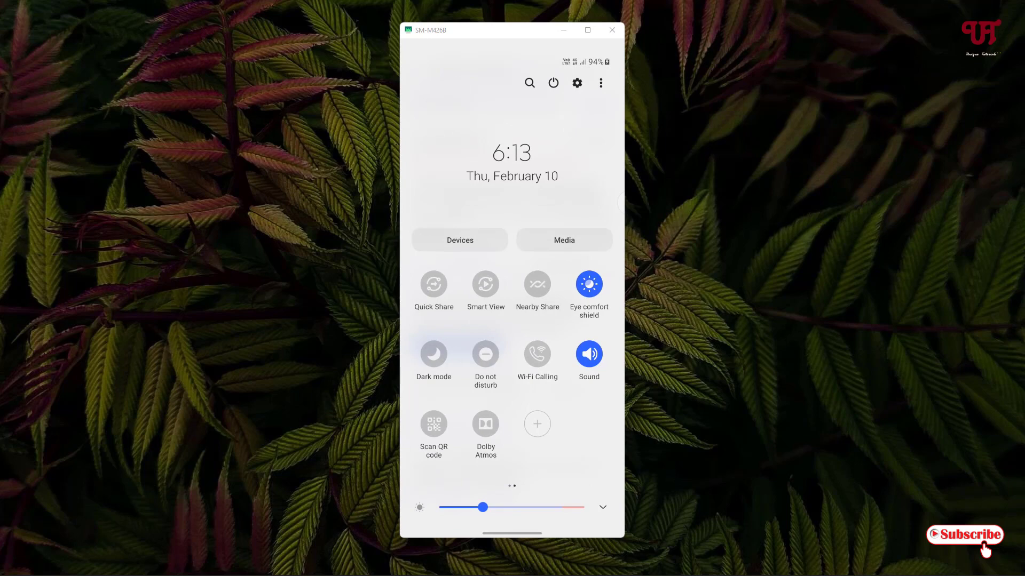
{"action": "left_click", "coordinate": [433, 354]}
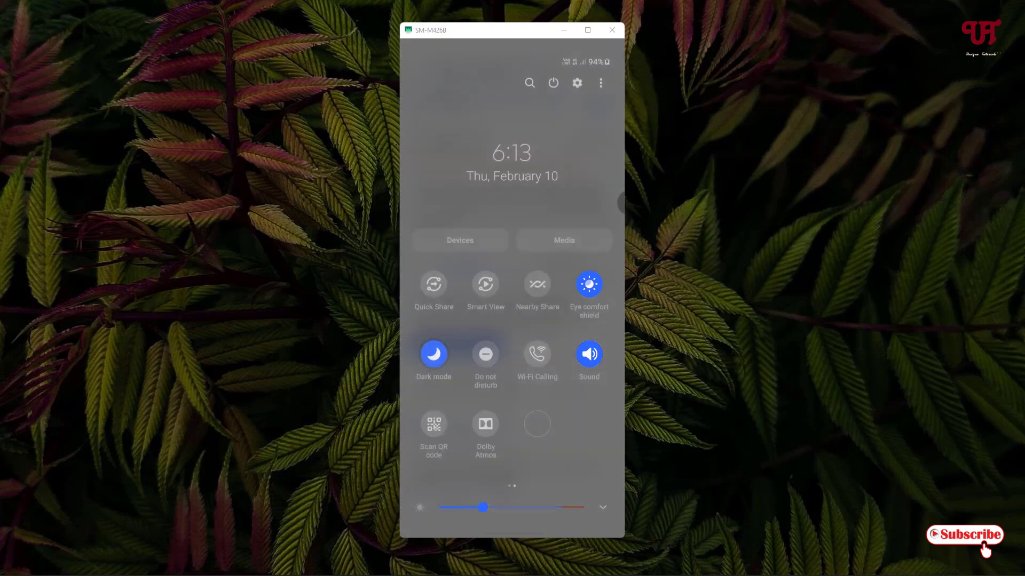
{"action": "left_click_drag", "start_coordinate": [583, 466], "coordinate": [594, 374]}
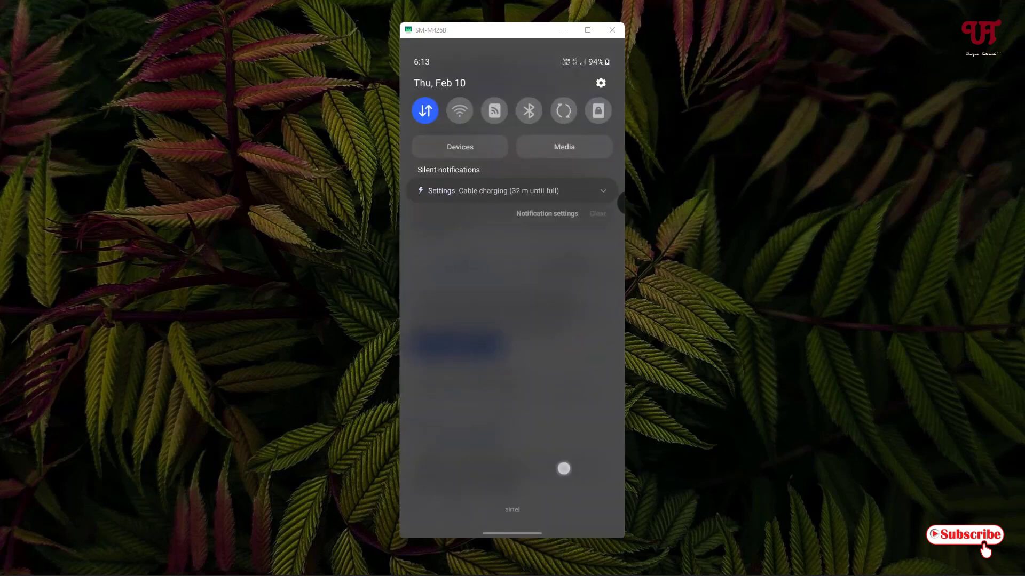
{"action": "left_click_drag", "start_coordinate": [564, 469], "coordinate": [571, 382]}
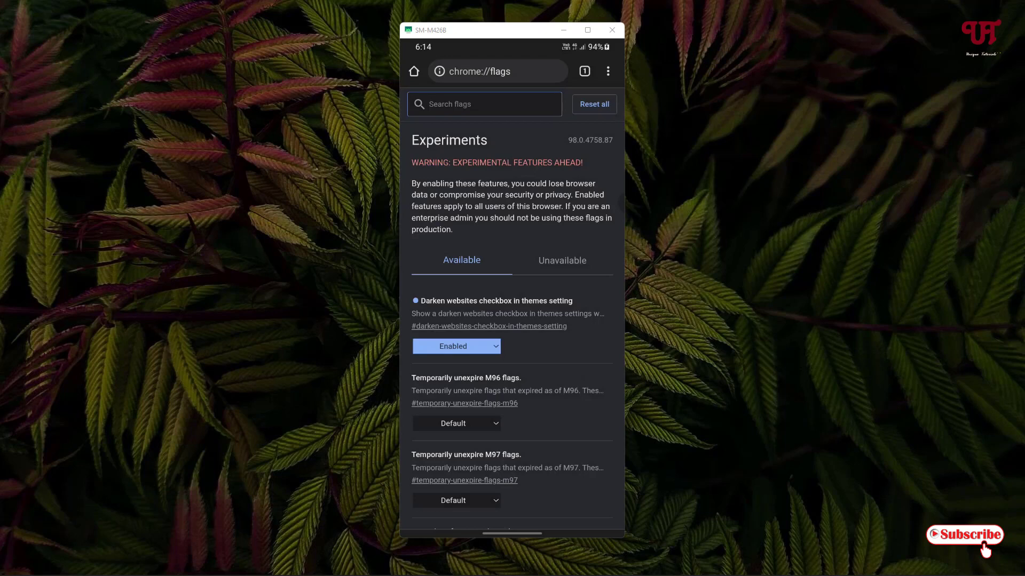
Step: Reset the Darken websites checkbox flag to Default and relaunch Chrome
{"action": "left_click", "coordinate": [483, 348]}
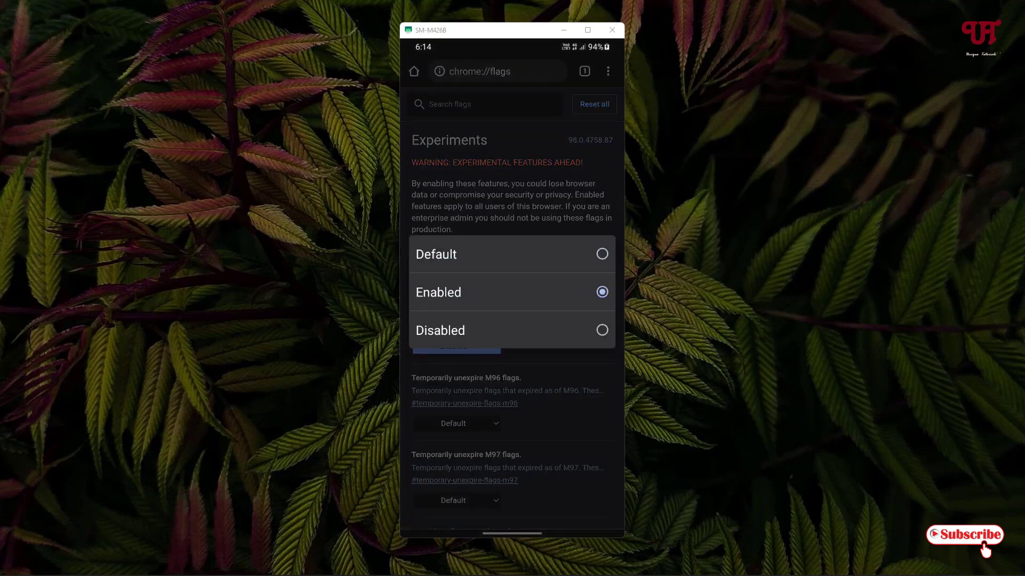
{"action": "left_click", "coordinate": [578, 250]}
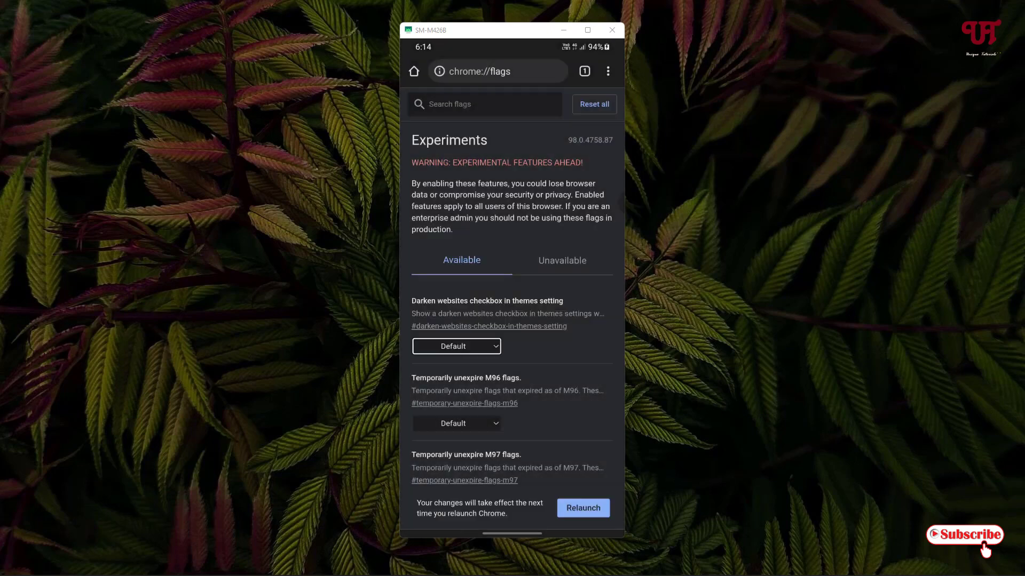
{"action": "left_click", "coordinate": [583, 506]}
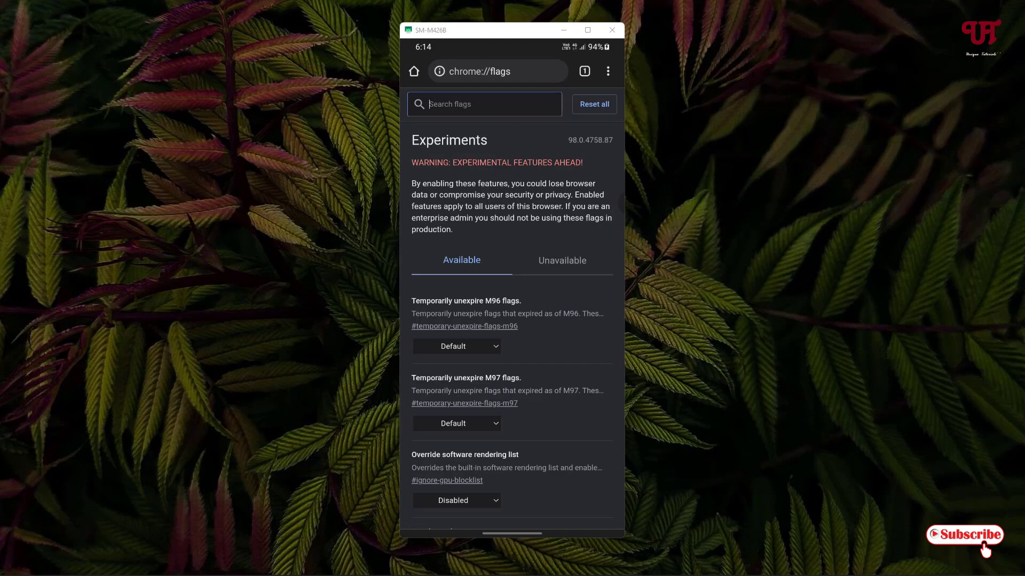
Step: Turn off system Dark mode in Quick Settings and go to the phone's home screen
{"action": "key", "text": "alt+n"}
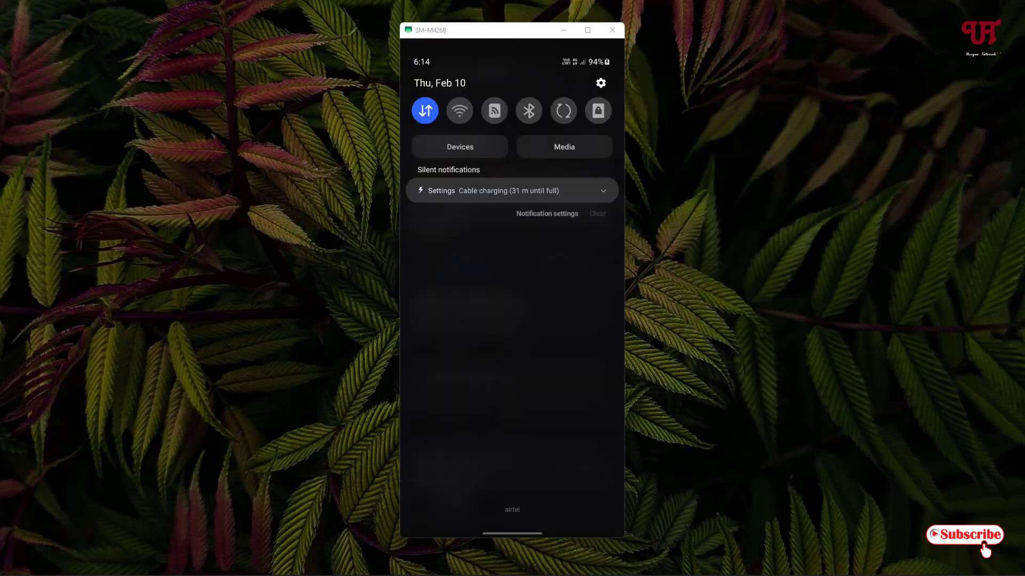
{"action": "key", "text": "alt+n"}
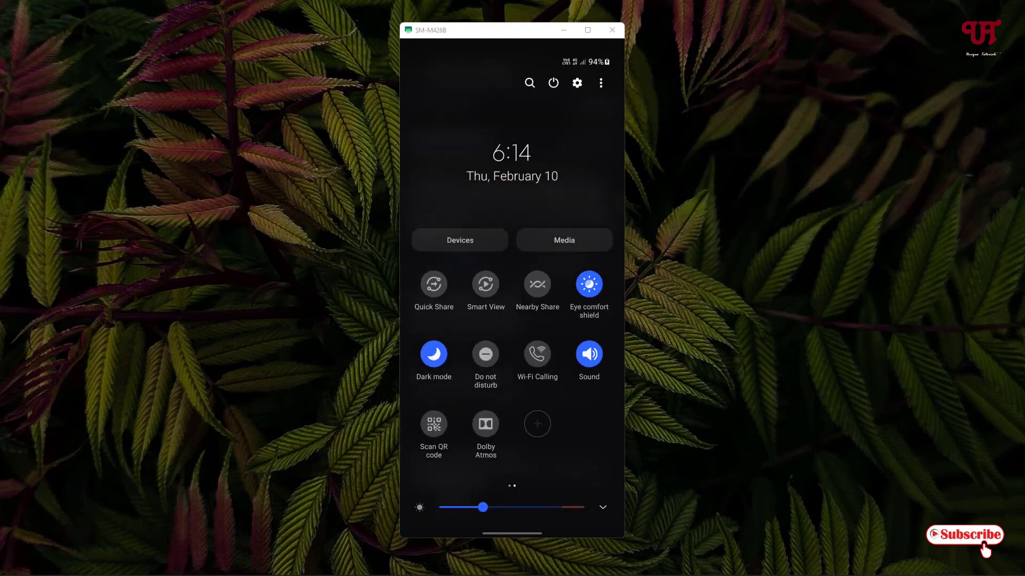
{"action": "left_click", "coordinate": [433, 354]}
{"action": "key", "text": "alt+shift+n"}
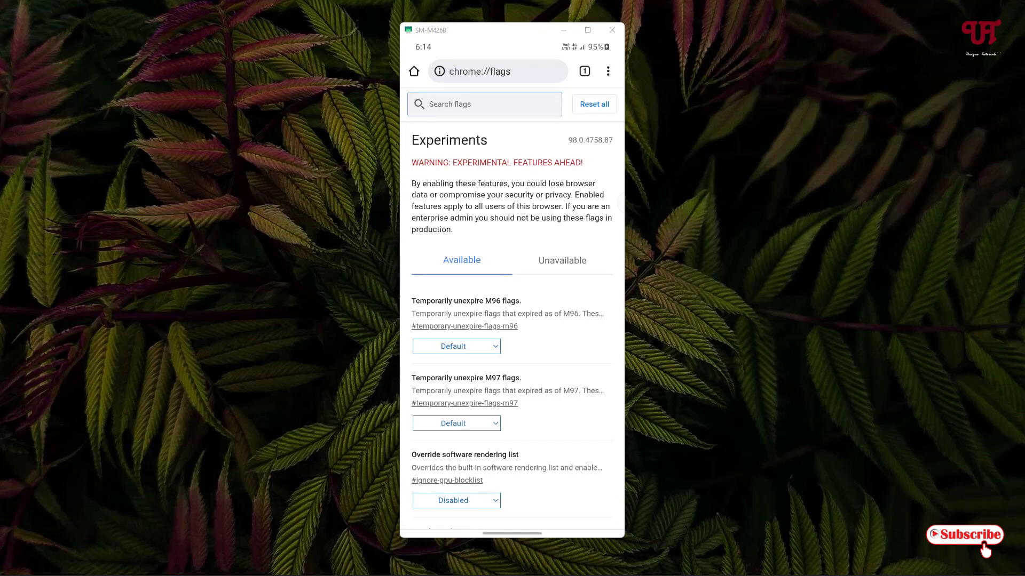
{"action": "key", "text": "alt+h"}
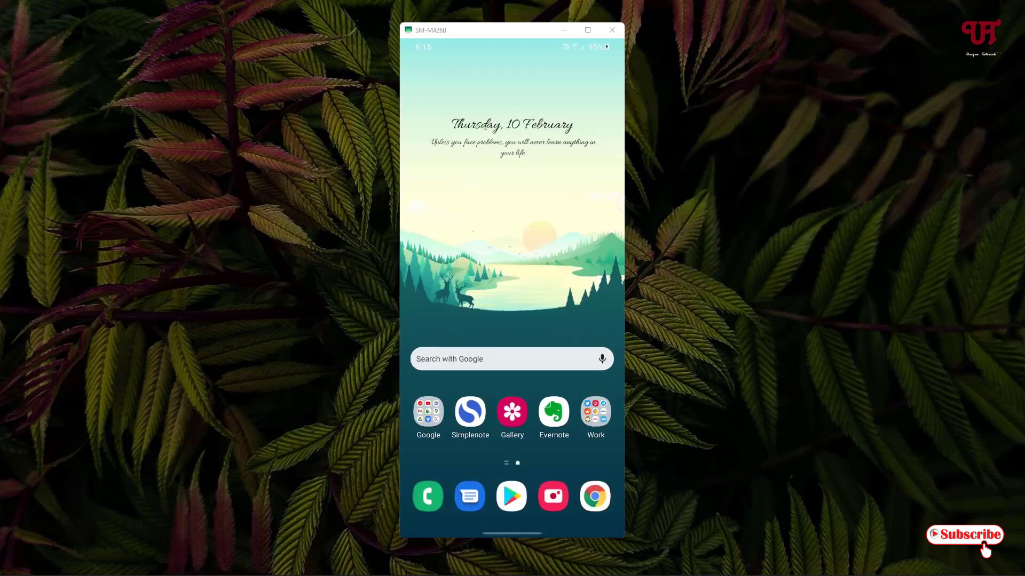